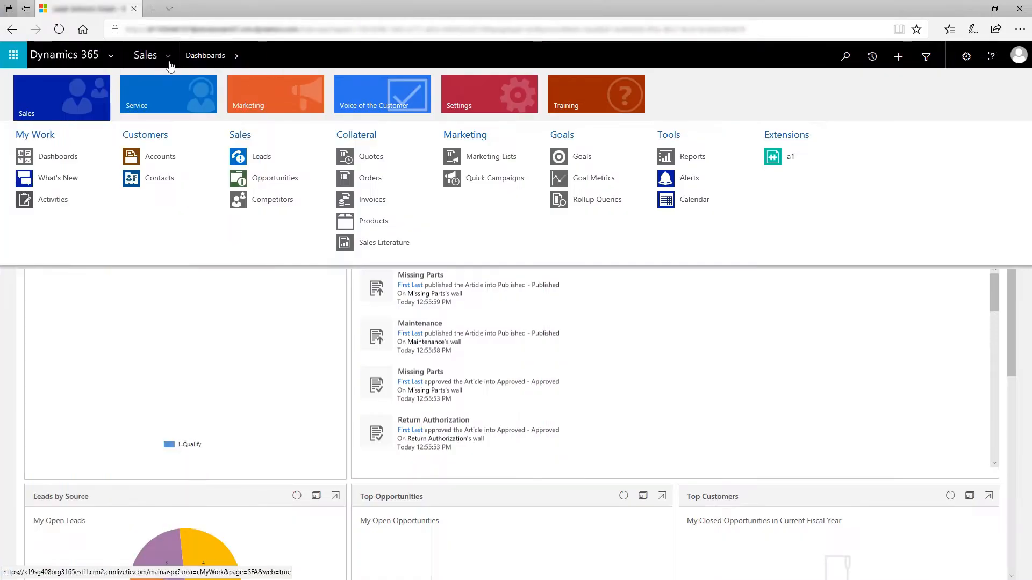
# Step: Go to My Apps in the Settings area and open the Sales web app in App Designer
pyautogui.click(461, 102)
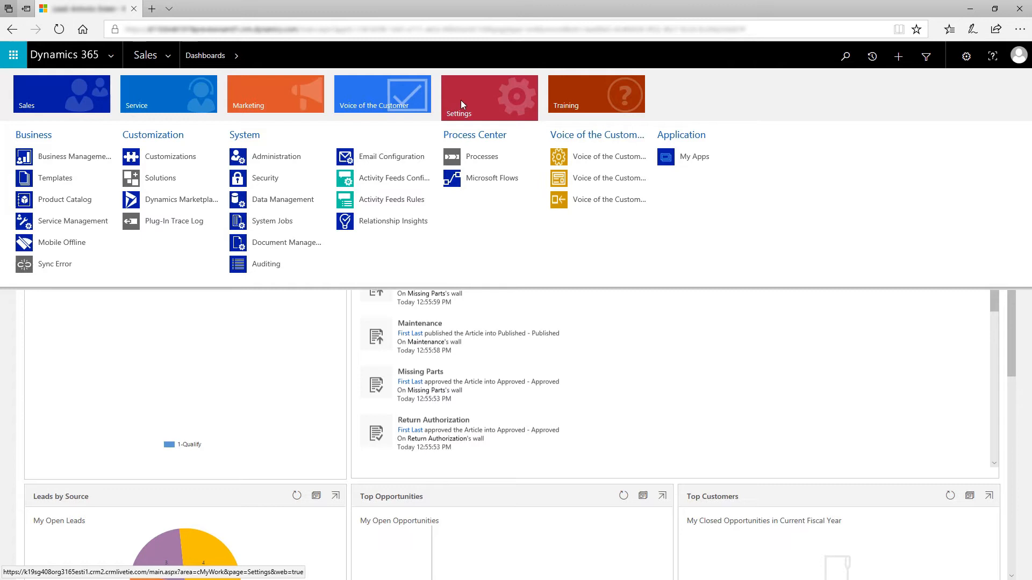
pyautogui.click(678, 156)
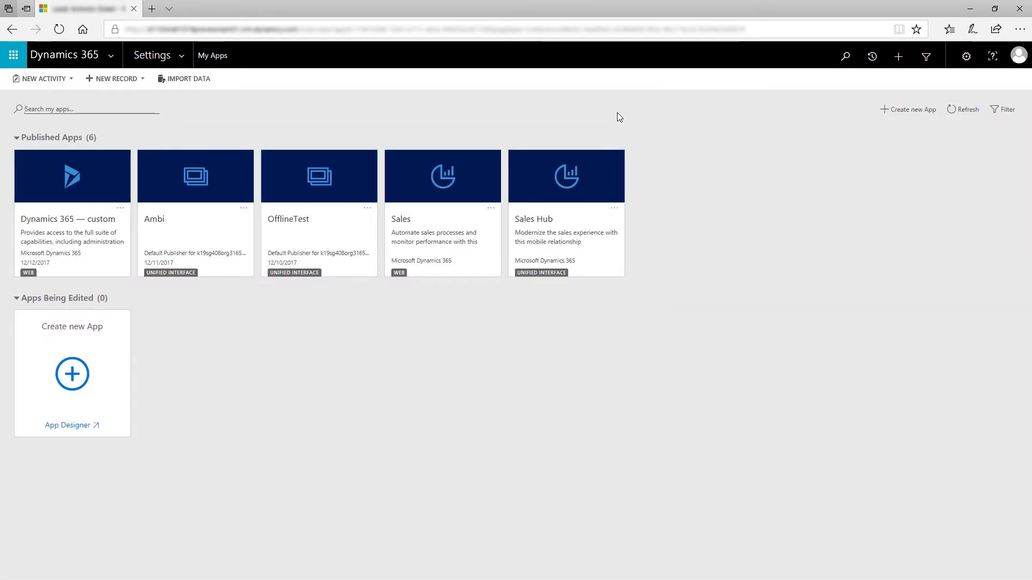
pyautogui.click(490, 208)
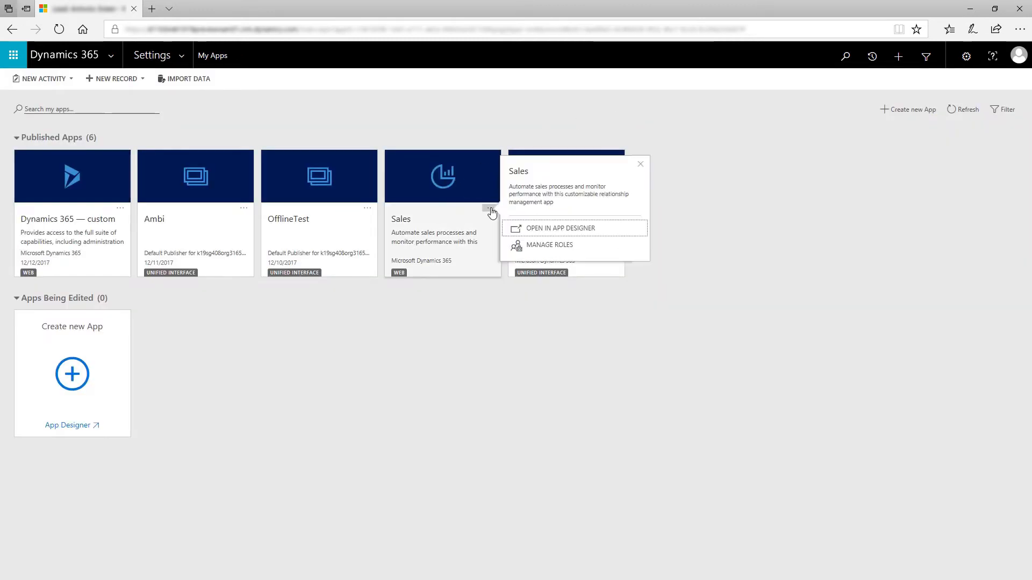
pyautogui.click(534, 229)
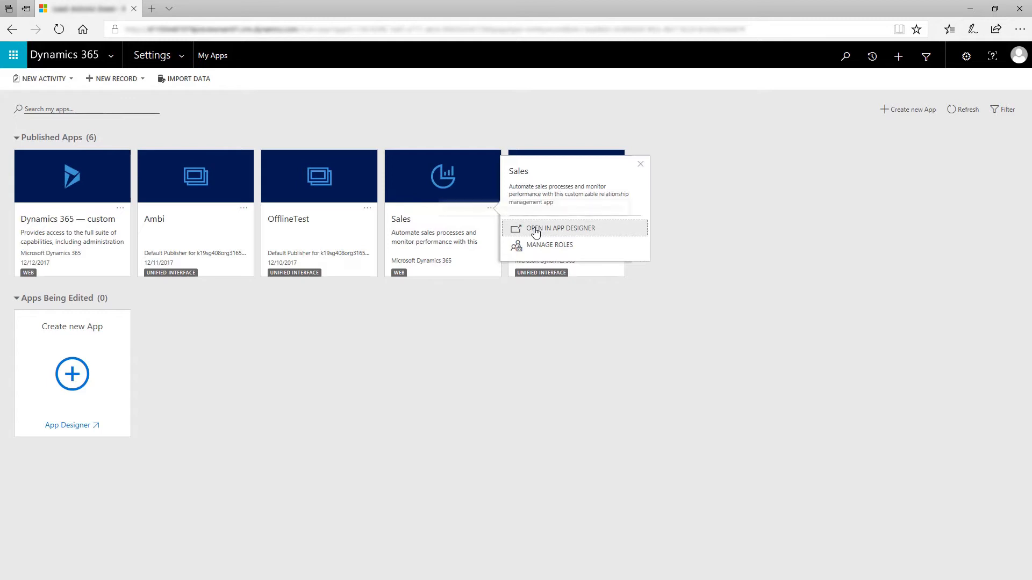
# Step: Start creating a new view for the Opportunity entity in the Sales app
pyautogui.moveTo(773, 218); pyautogui.dragTo(771, 394)
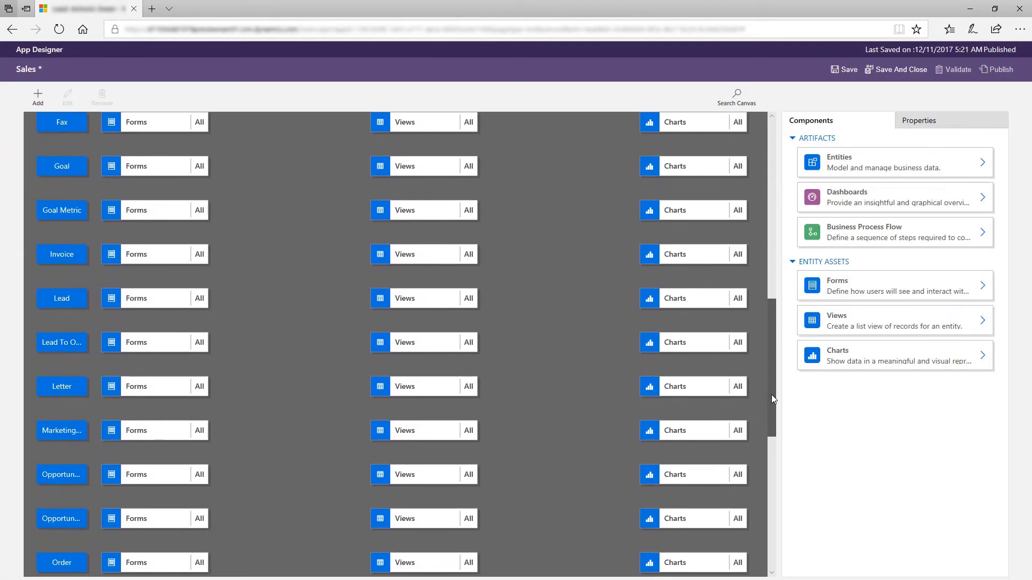
pyautogui.click(446, 476)
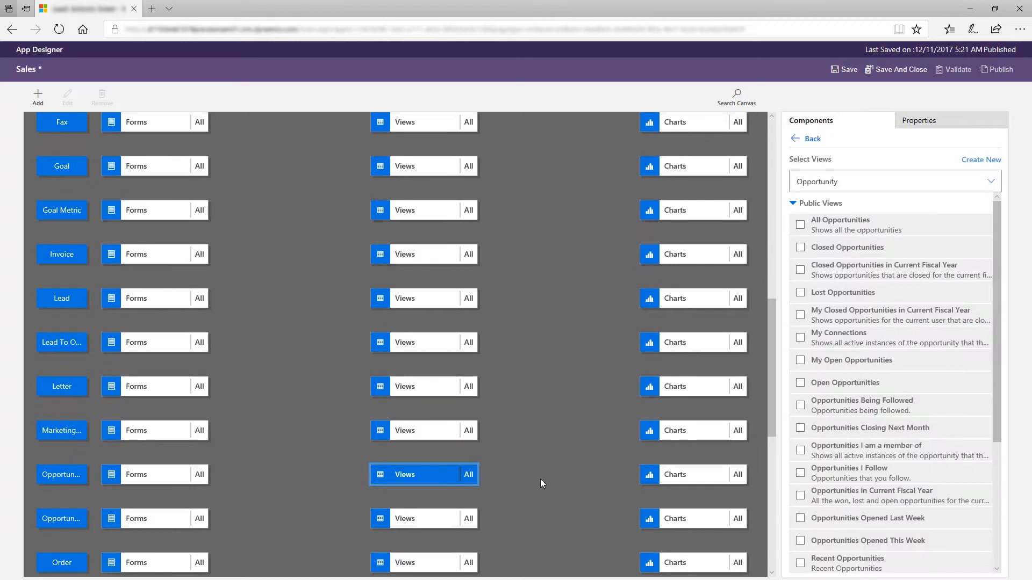
pyautogui.click(980, 161)
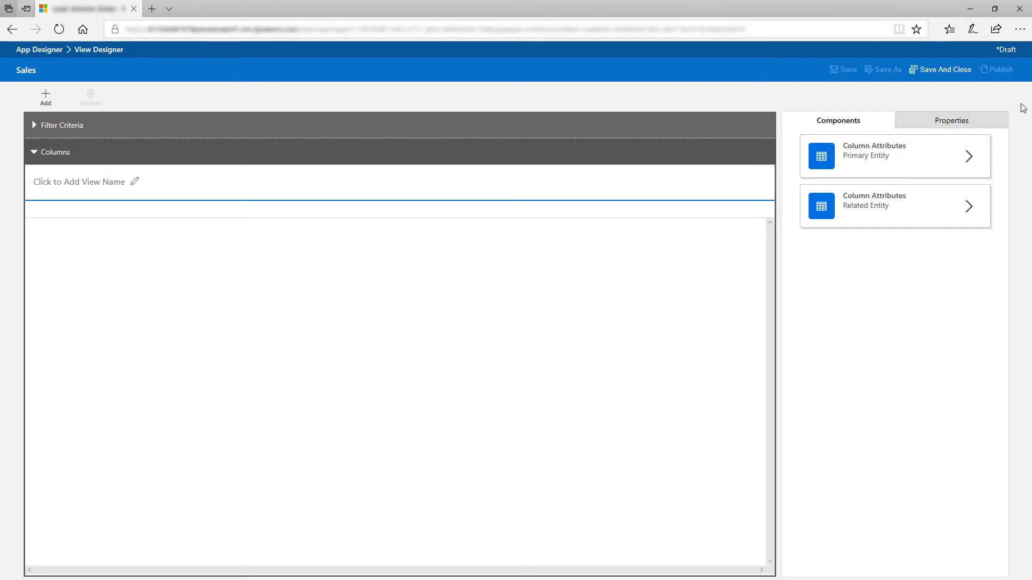
# Step: Find the Opportunity entity's Potential Customer attribute and add it as the view's first column
pyautogui.click(944, 158)
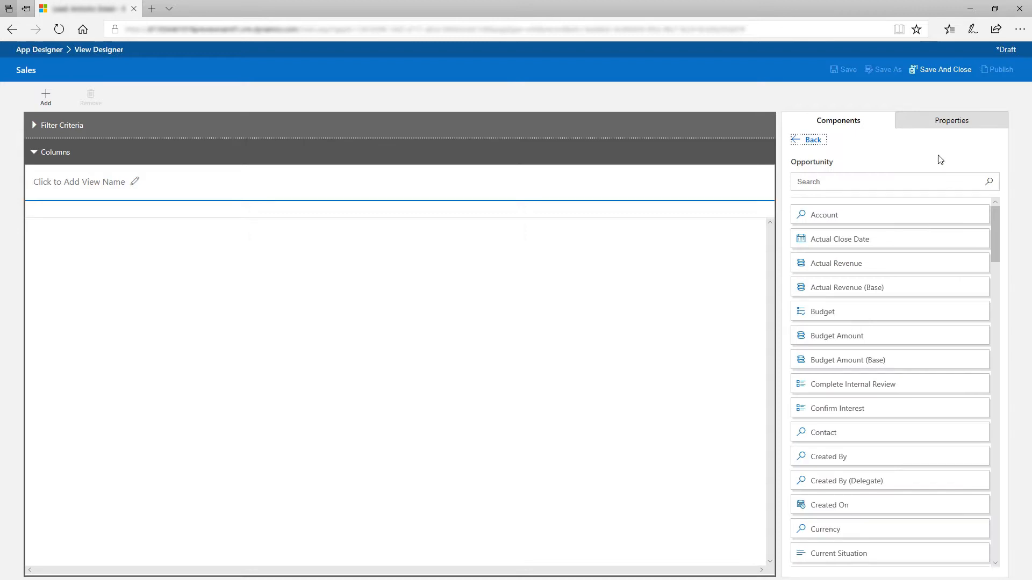
pyautogui.click(879, 183)
pyautogui.write('Pot')
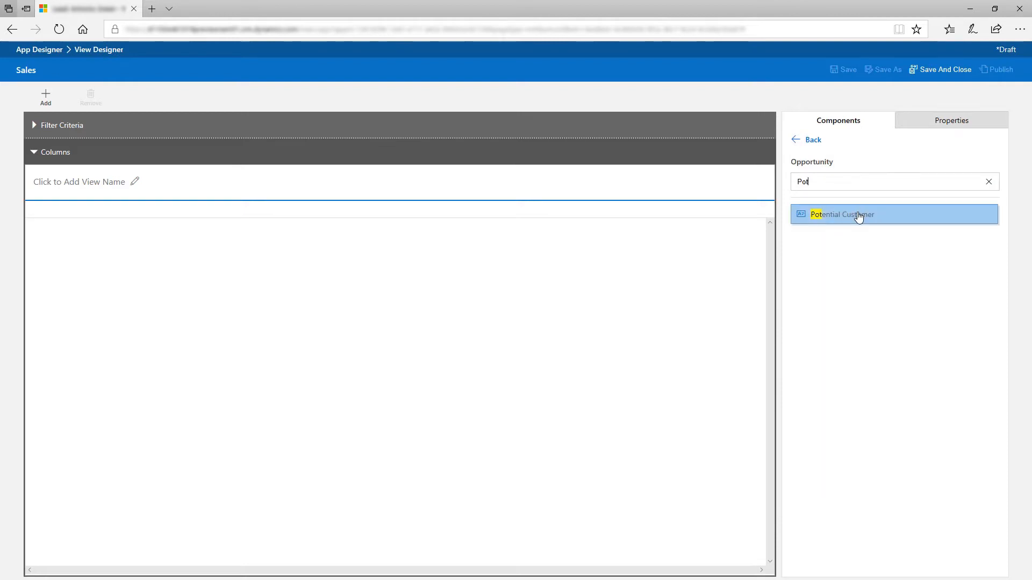
pyautogui.moveTo(857, 218); pyautogui.dragTo(89, 210)
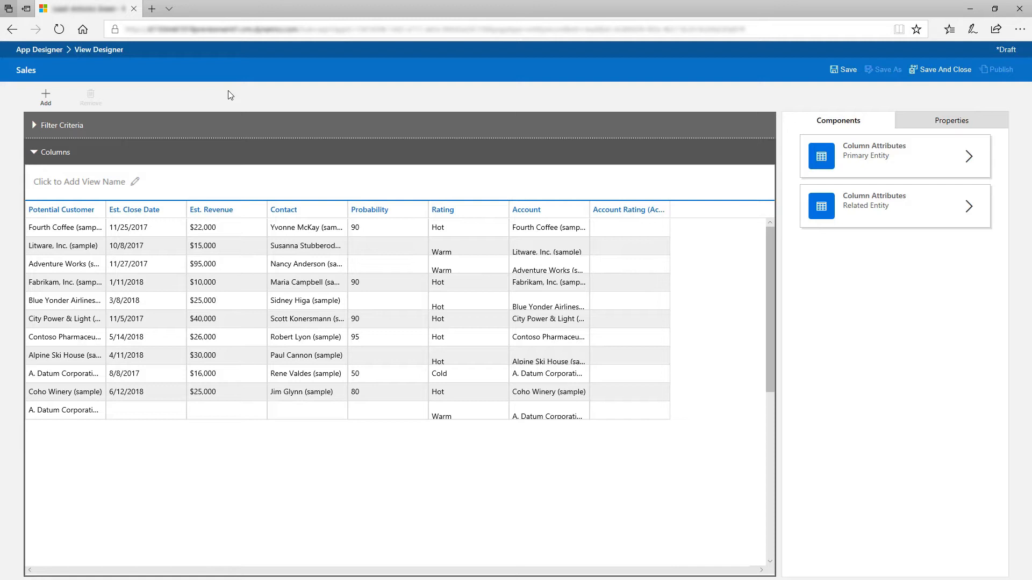
# Step: Add a filter criterion for Est. Revenue greater than or equal to 10000
pyautogui.click(32, 126)
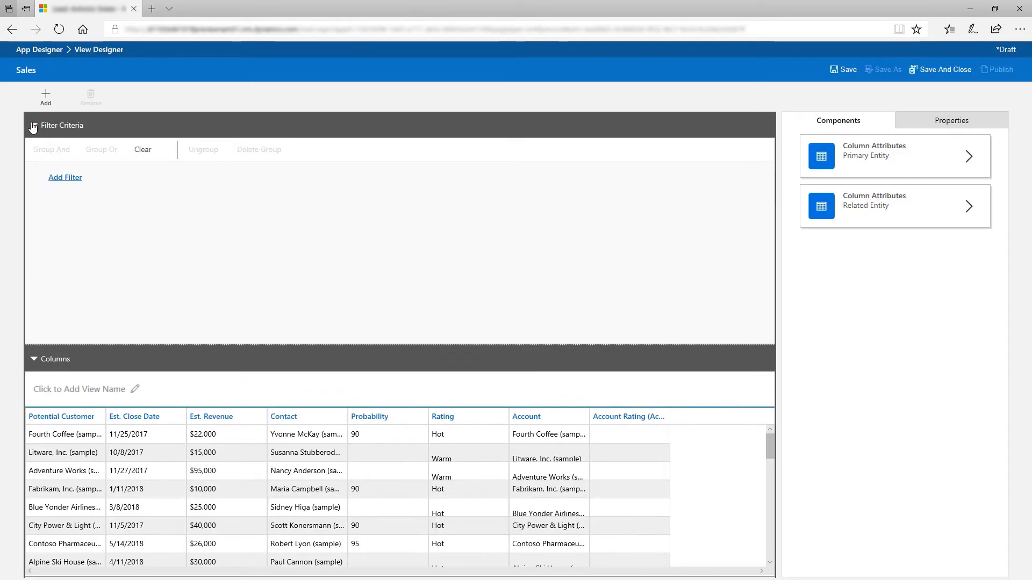
pyautogui.click(61, 182)
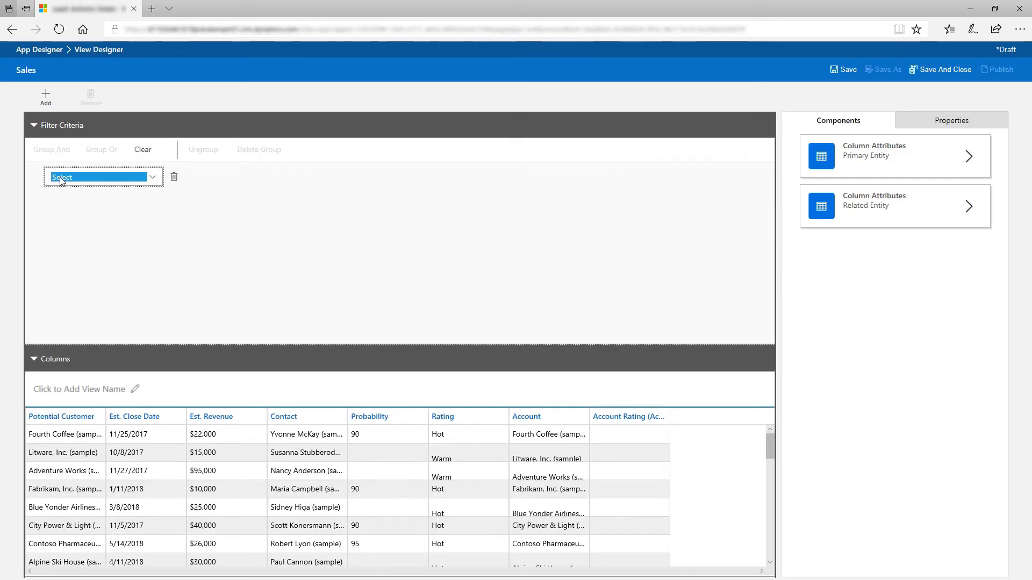
pyautogui.click(61, 182)
pyautogui.press('e')
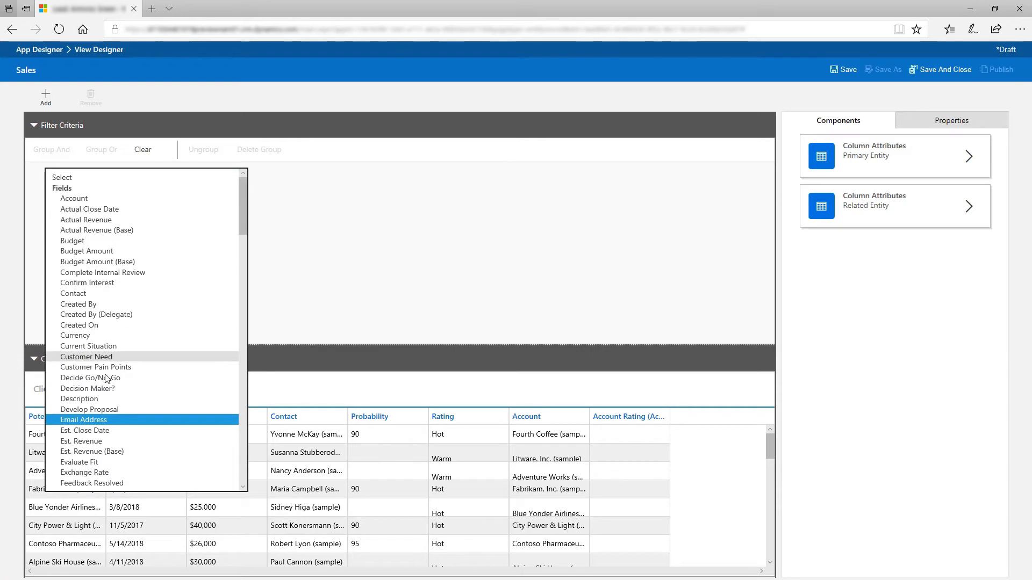
pyautogui.click(107, 441)
pyautogui.click(257, 177)
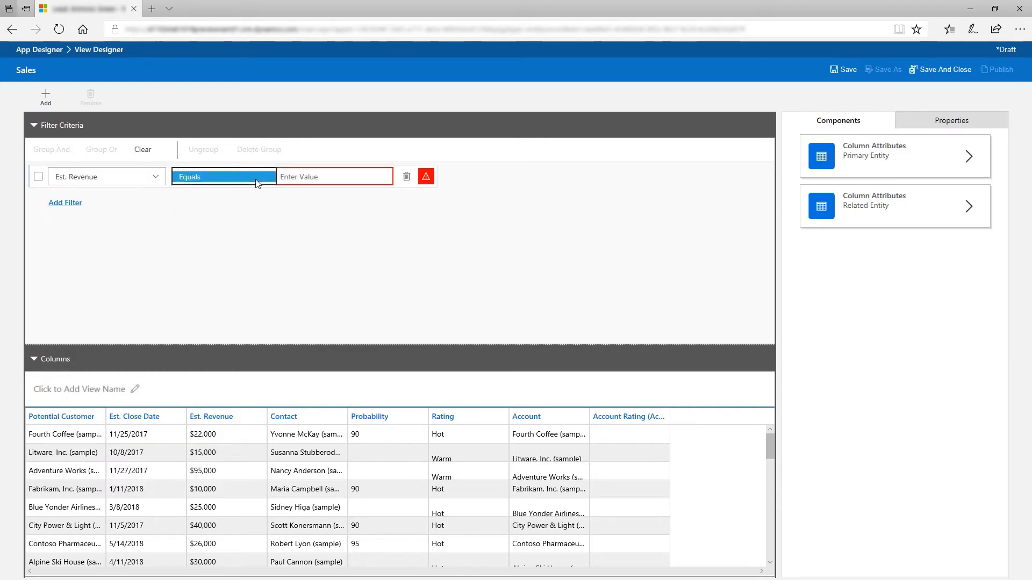
pyautogui.click(247, 230)
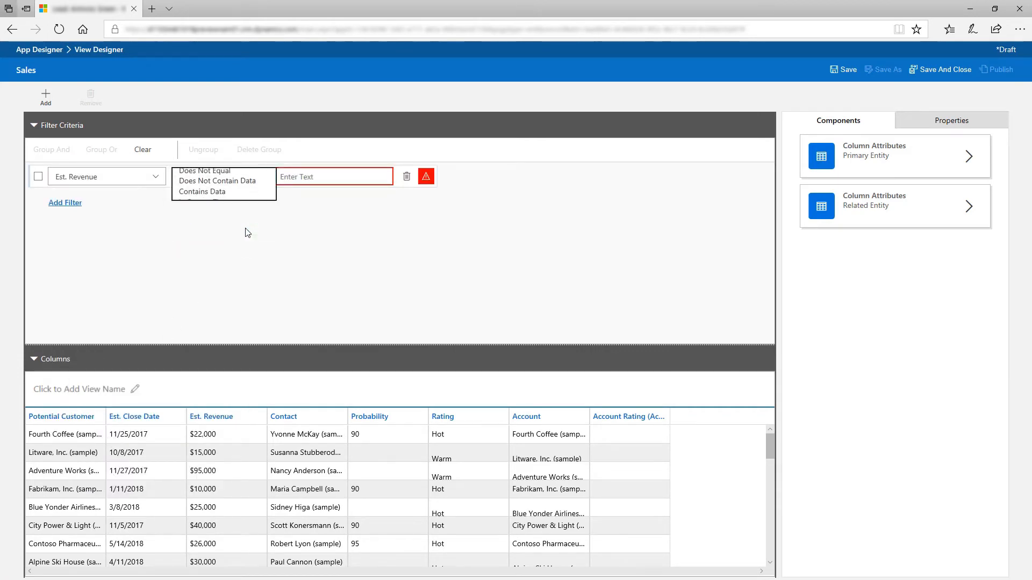
pyautogui.click(288, 178)
pyautogui.write('10000')
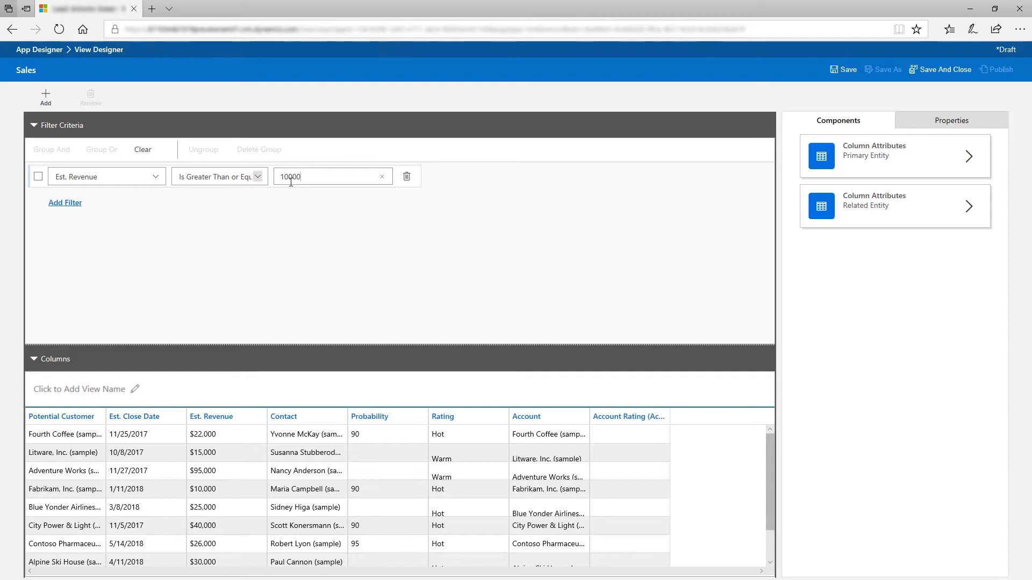
# Step: Add a second filter for Rating using the In operator with the values Hot and Warm
pyautogui.click(66, 203)
pyautogui.write('Rating')
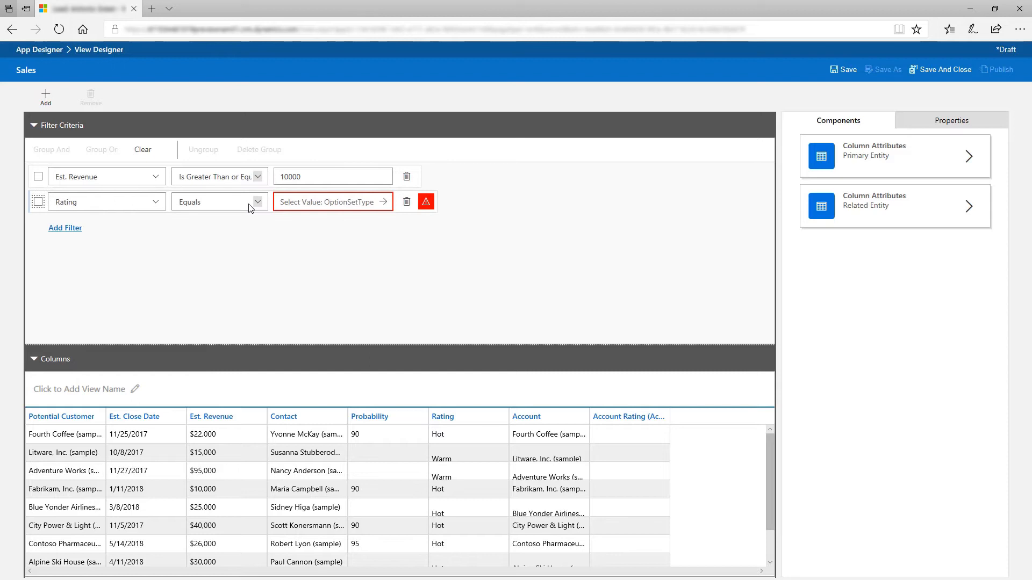
pyautogui.click(257, 202)
pyautogui.click(194, 314)
pyautogui.click(383, 202)
pyautogui.doubleClick(397, 276)
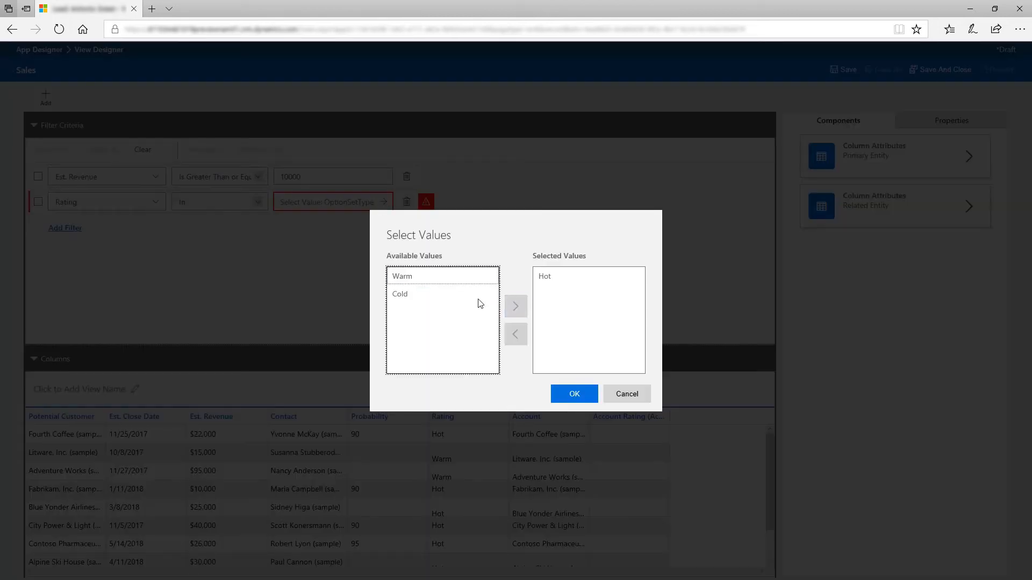
pyautogui.click(515, 306)
pyautogui.click(574, 394)
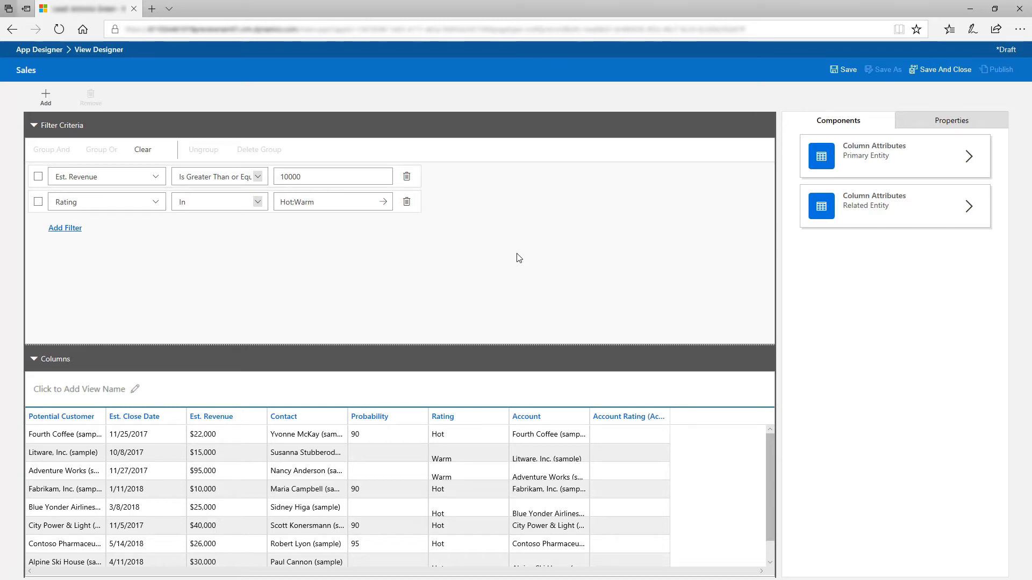
# Step: Add the related entity Account (Account) to the filter criteria
pyautogui.moveTo(769, 447)
pyautogui.mouseDown()
pyautogui.moveTo(776, 485)
pyautogui.moveTo(772, 446)
pyautogui.mouseUp()
pyautogui.click(70, 229)
pyautogui.click(153, 227)
pyautogui.moveTo(243, 259); pyautogui.dragTo(244, 413)
pyautogui.click(155, 365)
# Step: Under the Account entity, add a filter for Address 1: City containing San Francisco
pyautogui.click(71, 274)
pyautogui.click(156, 274)
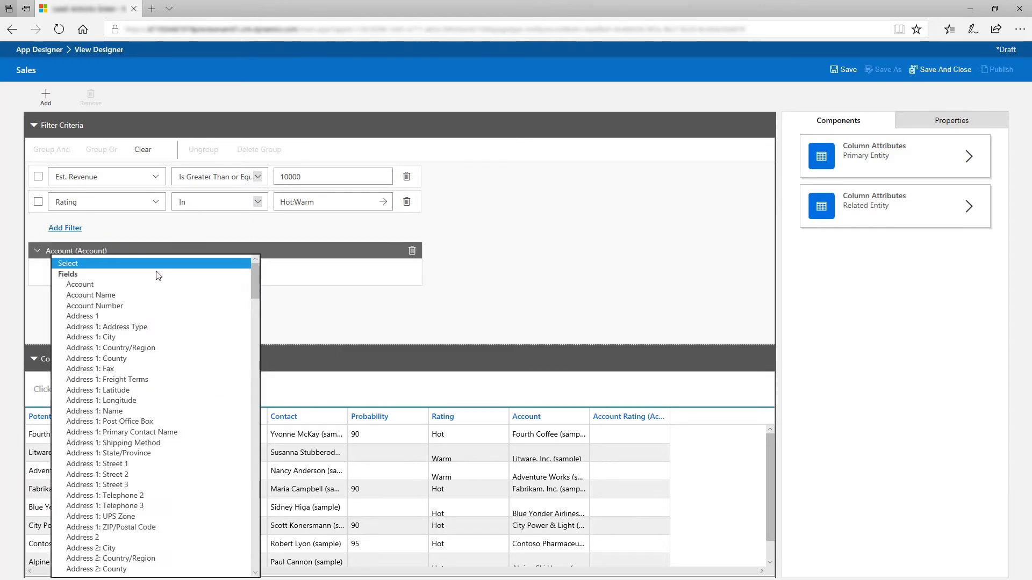
pyautogui.click(104, 337)
pyautogui.click(225, 274)
pyautogui.click(194, 294)
pyautogui.click(303, 274)
pyautogui.write('San Francisco')
# Step: Add another Account filter for Address 1: City containing Seattle
pyautogui.click(64, 298)
pyautogui.click(160, 297)
pyautogui.click(129, 285)
pyautogui.click(262, 297)
pyautogui.click(231, 318)
pyautogui.click(304, 296)
pyautogui.write('Seattle')
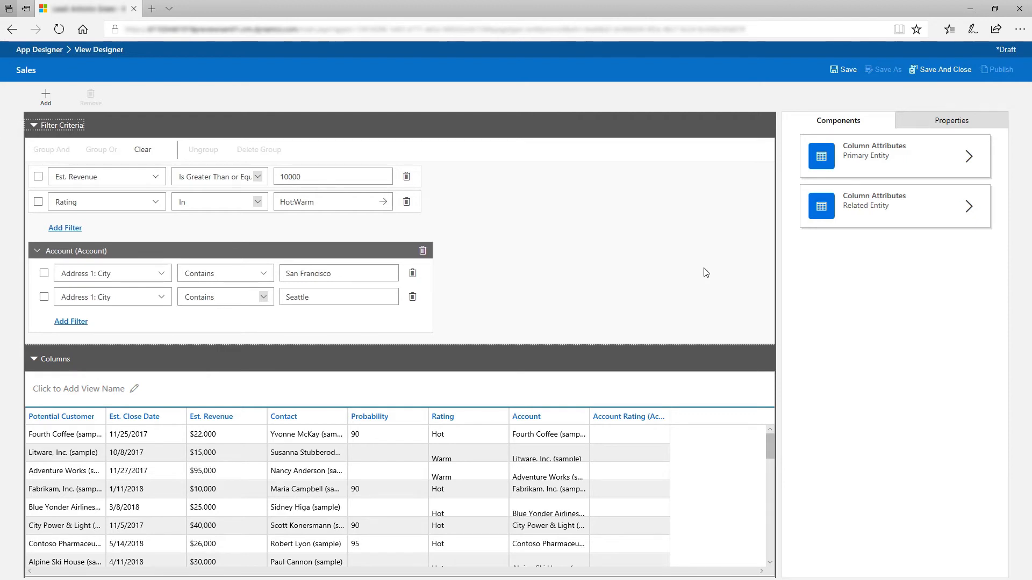
# Step: Combine the San Francisco and Seattle city filters into an OR group
pyautogui.click(45, 274)
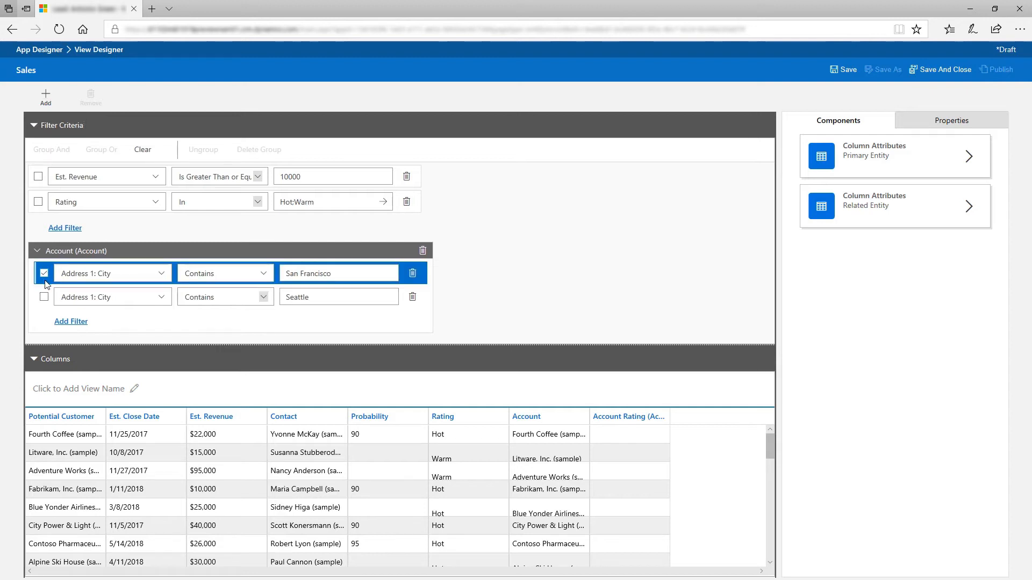
pyautogui.click(43, 298)
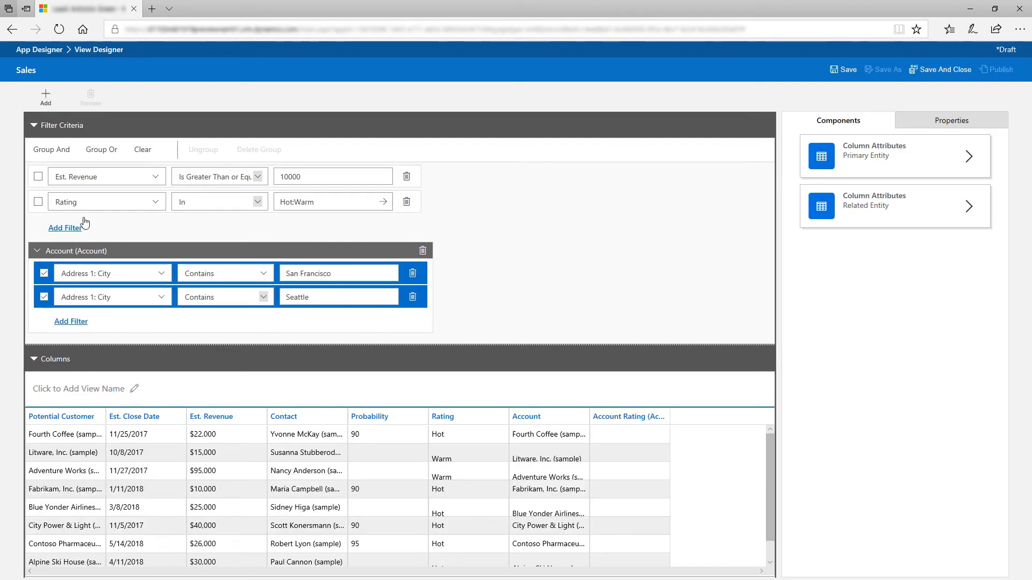
pyautogui.click(102, 151)
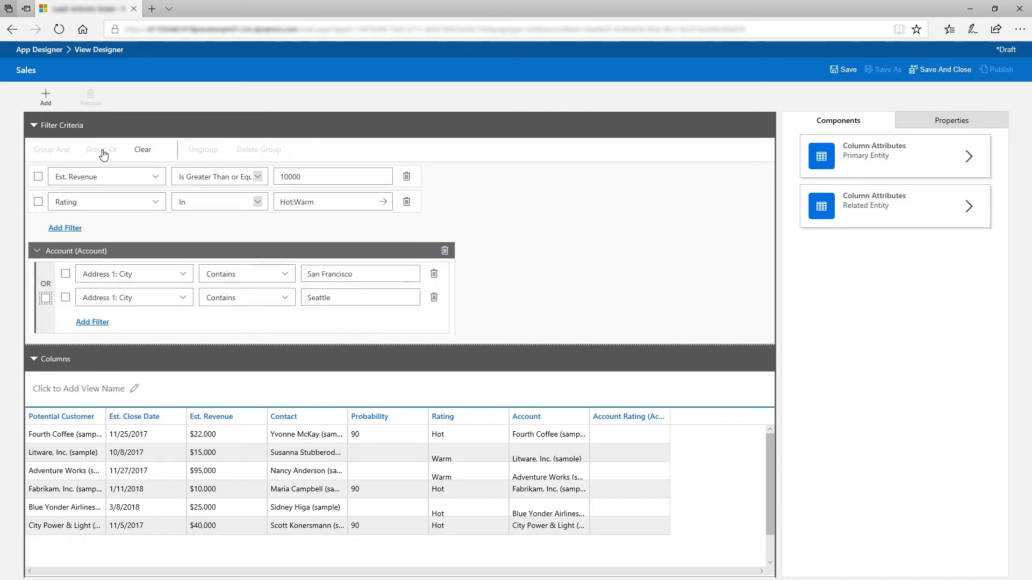
pyautogui.click(45, 299)
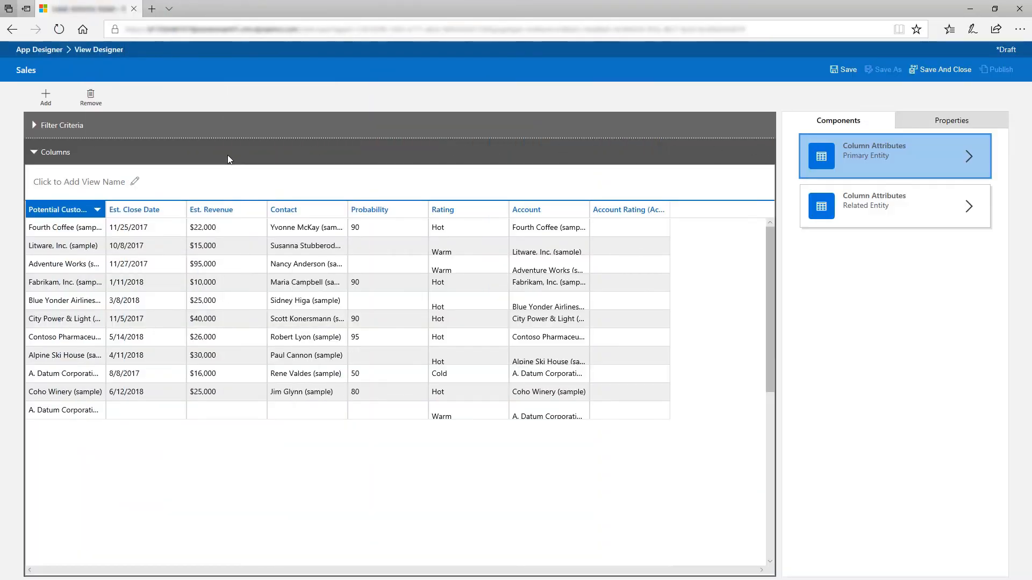
# Step: Name the view "Opportunity in Sales" and save it
pyautogui.click(134, 182)
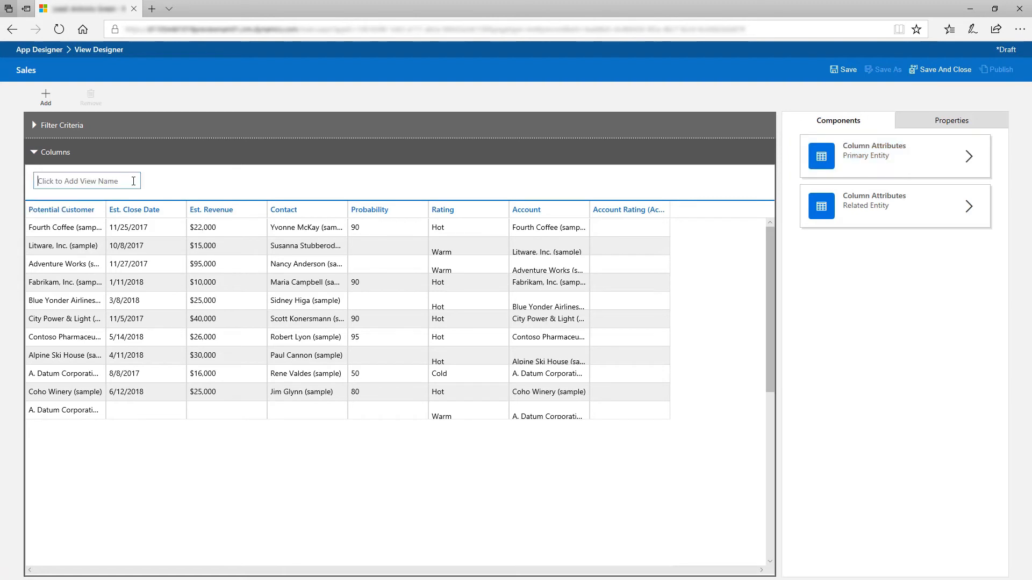
pyautogui.write('Opportunities in Sales')
pyautogui.click(845, 70)
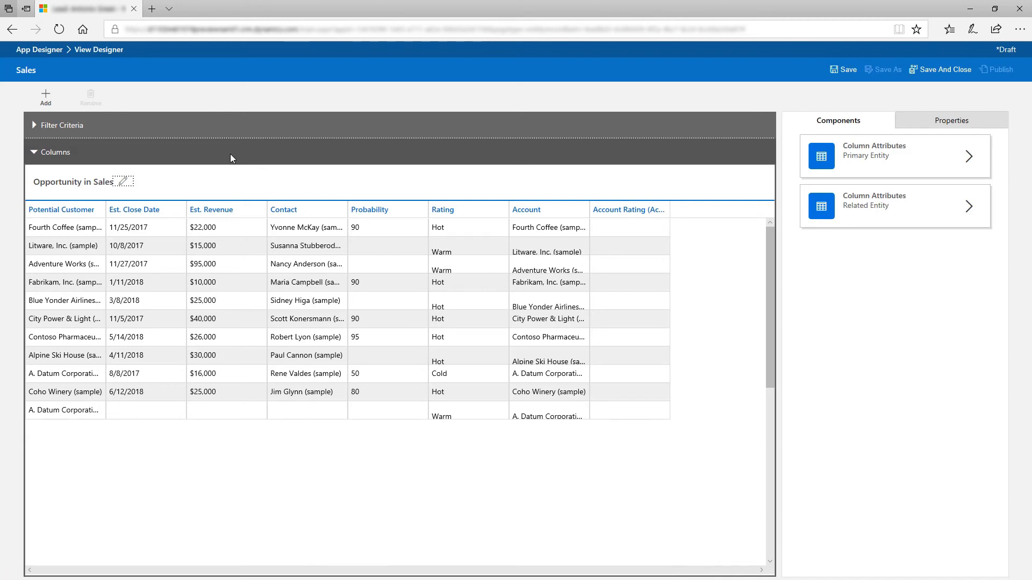
# Step: Set Est. Close Date as the primary sort in descending order and Est. Revenue as the secondary sort, switching the revenue sort direction
pyautogui.click(177, 213)
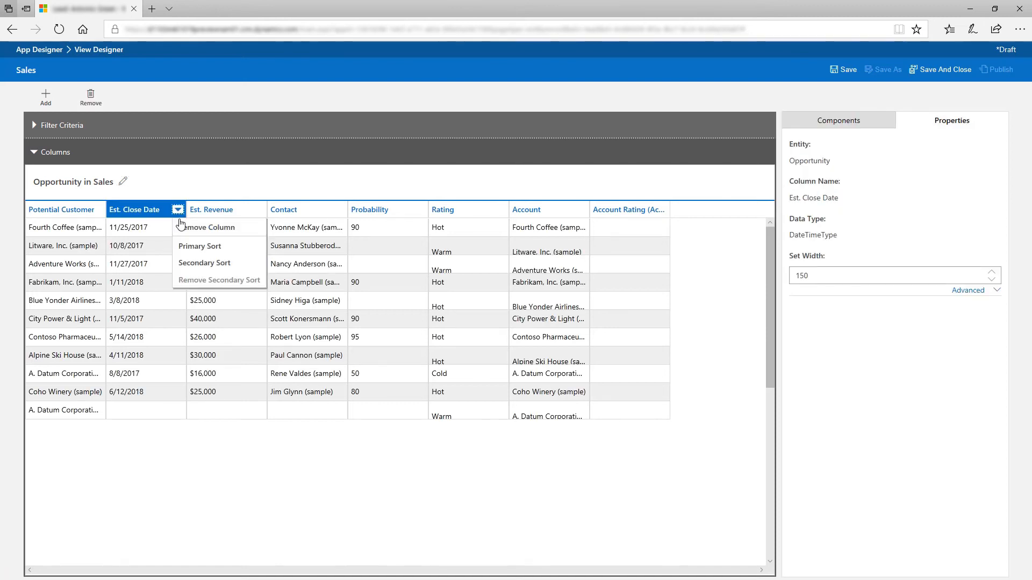
pyautogui.click(187, 248)
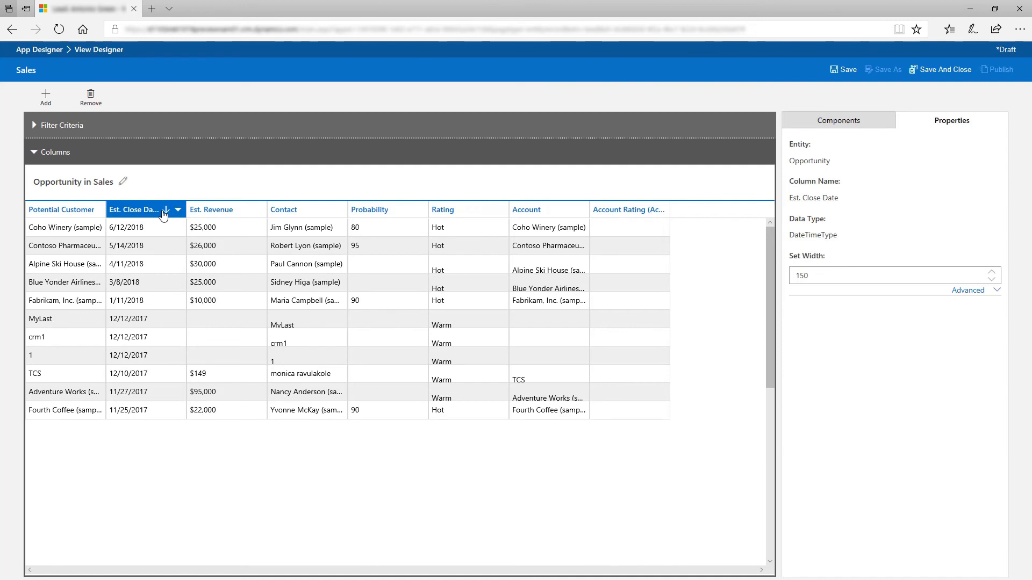
pyautogui.click(217, 212)
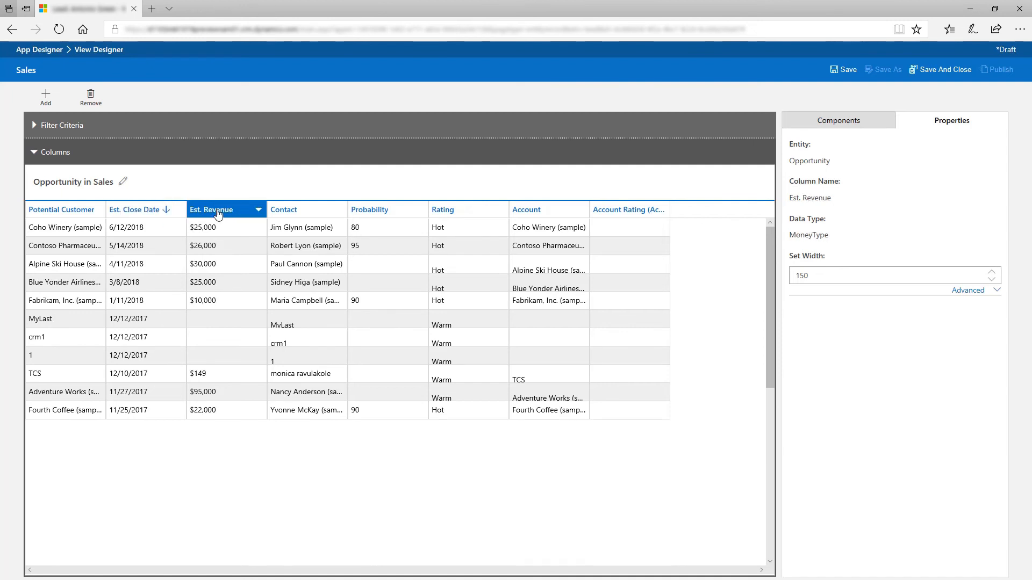
pyautogui.click(257, 211)
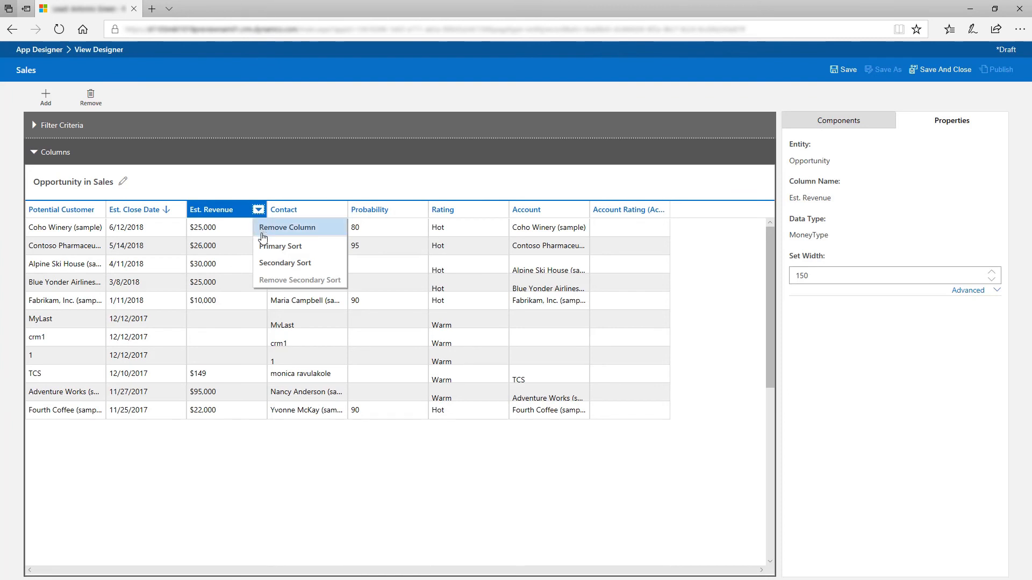
pyautogui.click(271, 264)
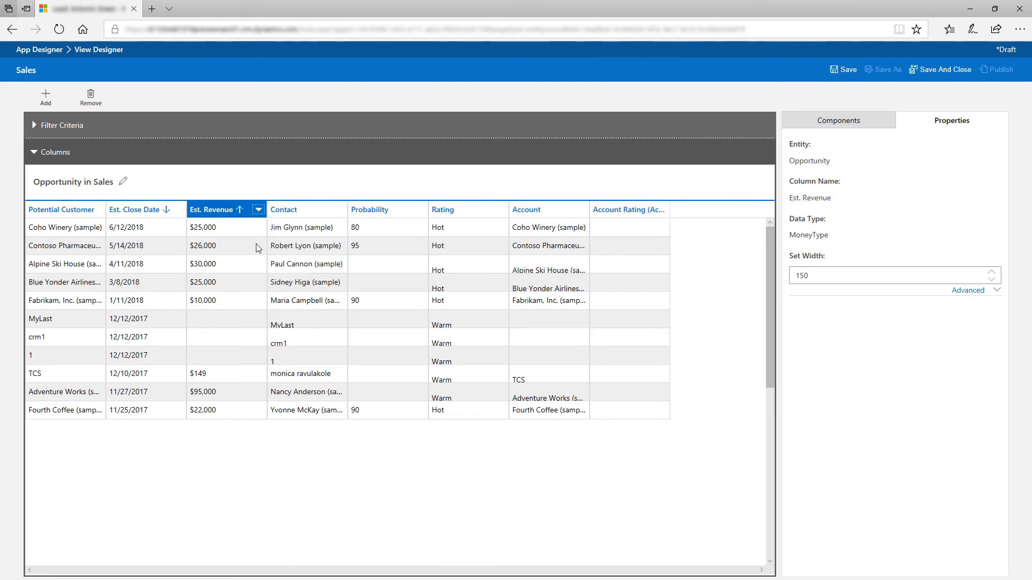
pyautogui.click(239, 211)
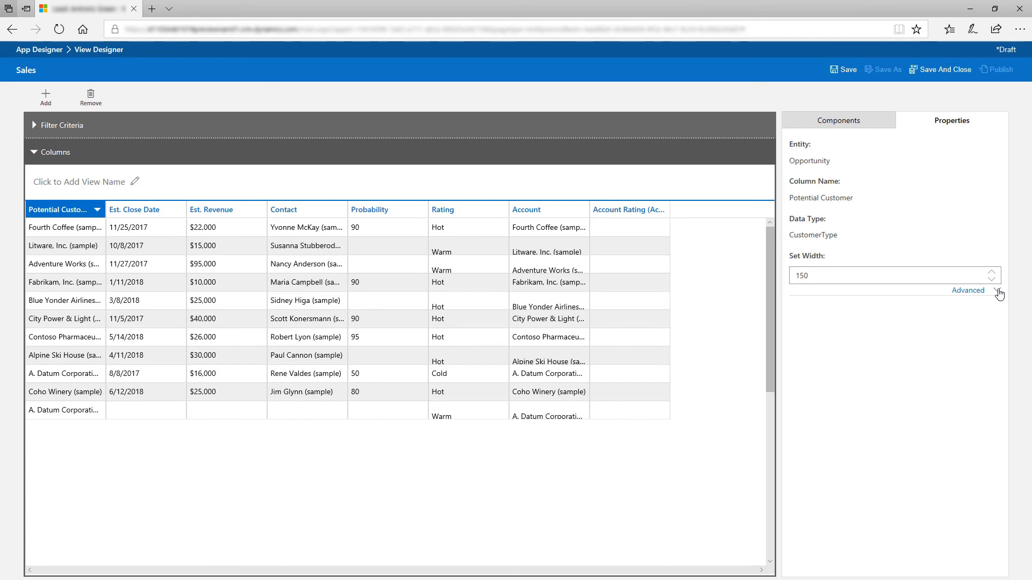
# Step: Assign the AccountControl.js web resource to the Potential Customer column with the function name Customer
pyautogui.click(997, 292)
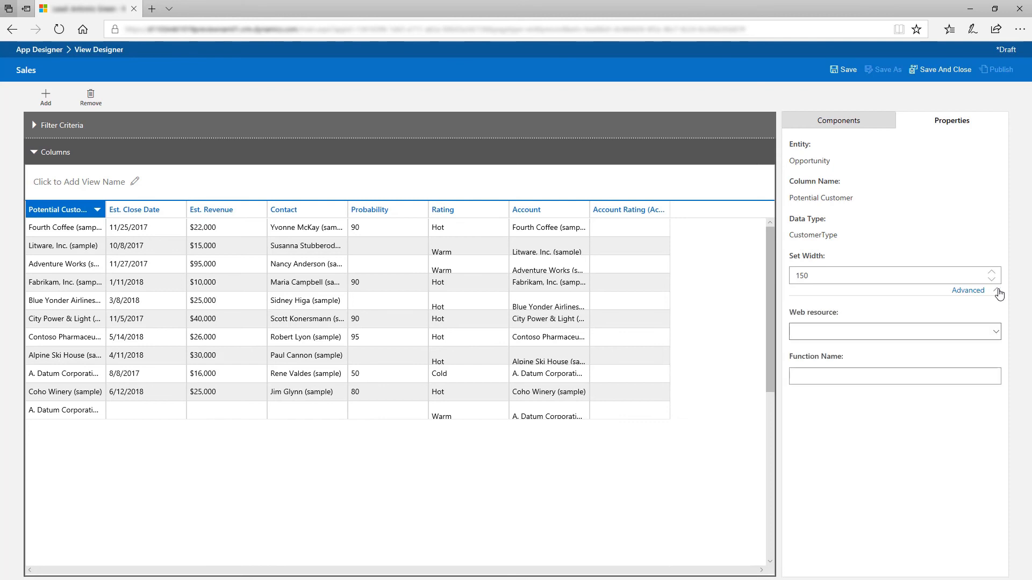
pyautogui.click(940, 334)
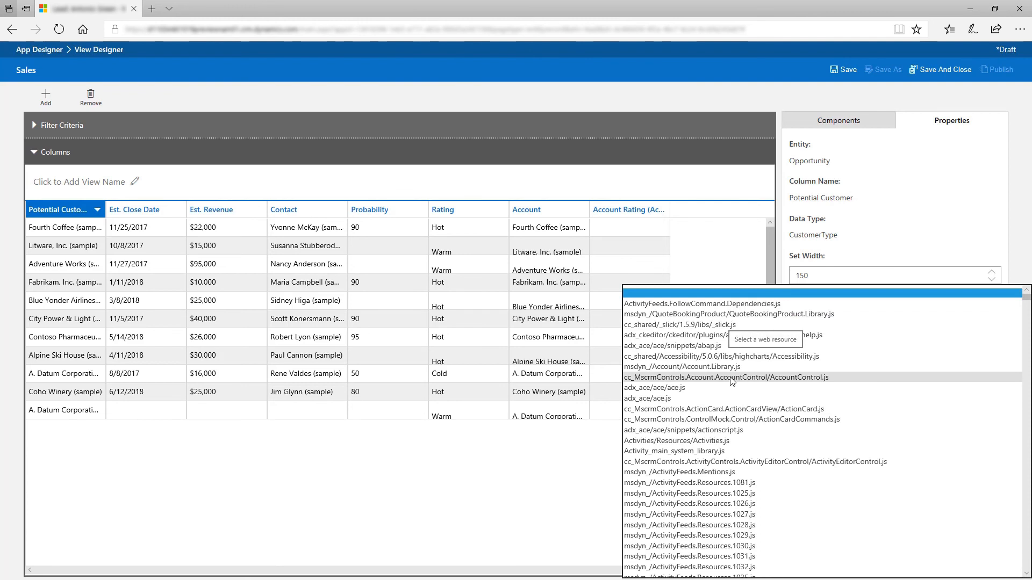
pyautogui.click(752, 357)
pyautogui.click(805, 391)
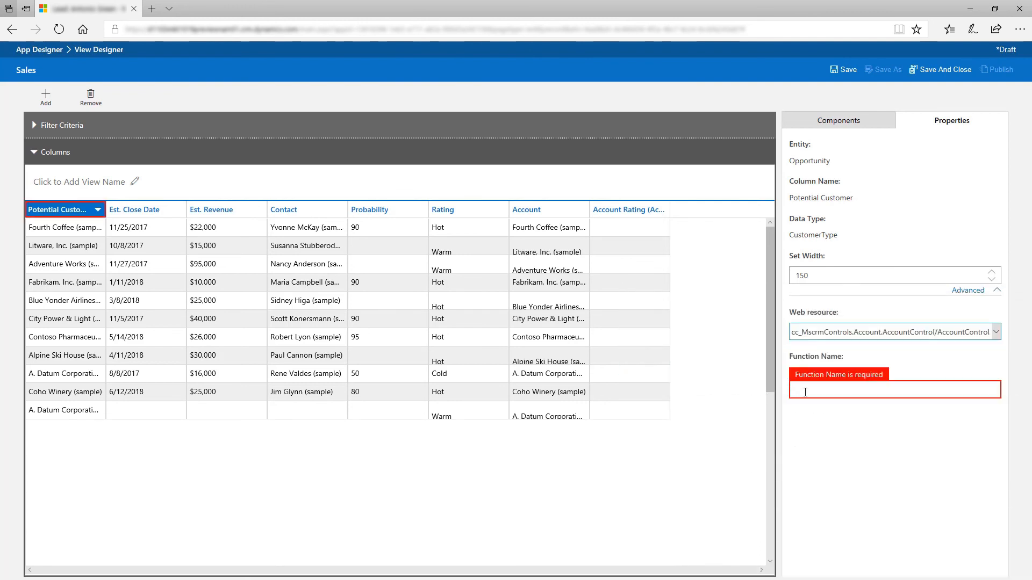
pyautogui.write('Customer')
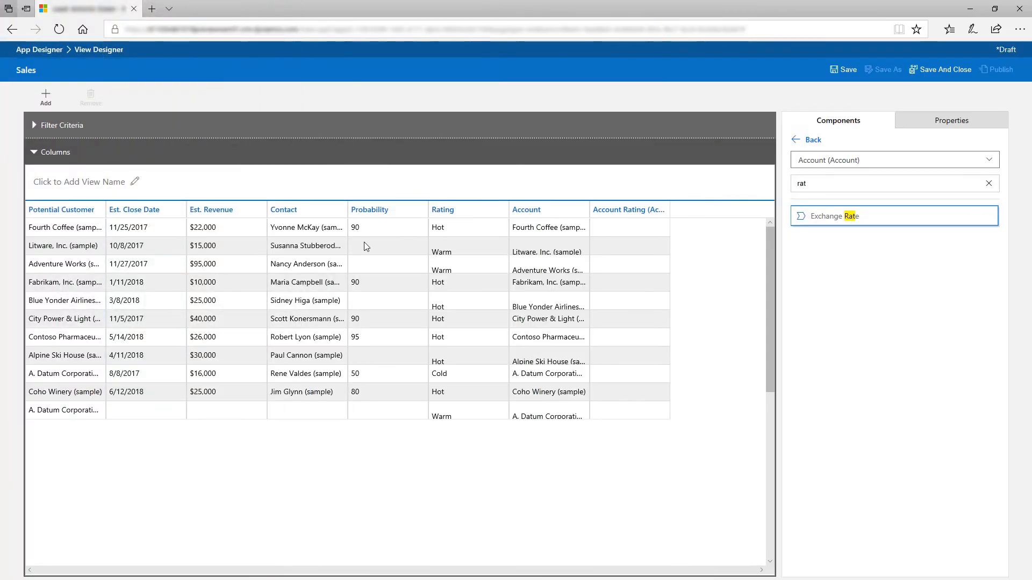
# Step: Lower the Potential Customer column's width by one step and raise it back to 150
pyautogui.click(67, 213)
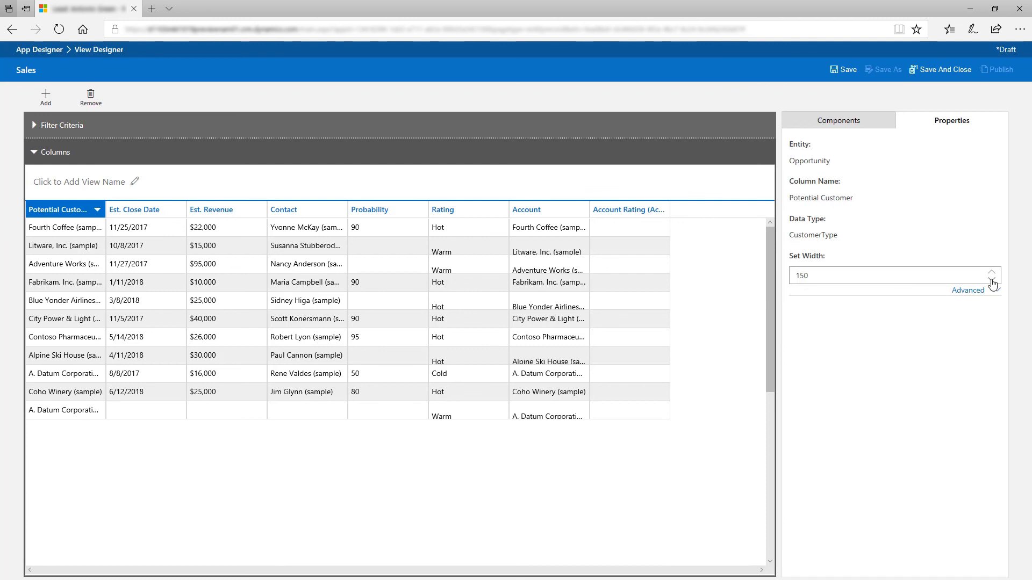
pyautogui.click(993, 278)
pyautogui.click(992, 273)
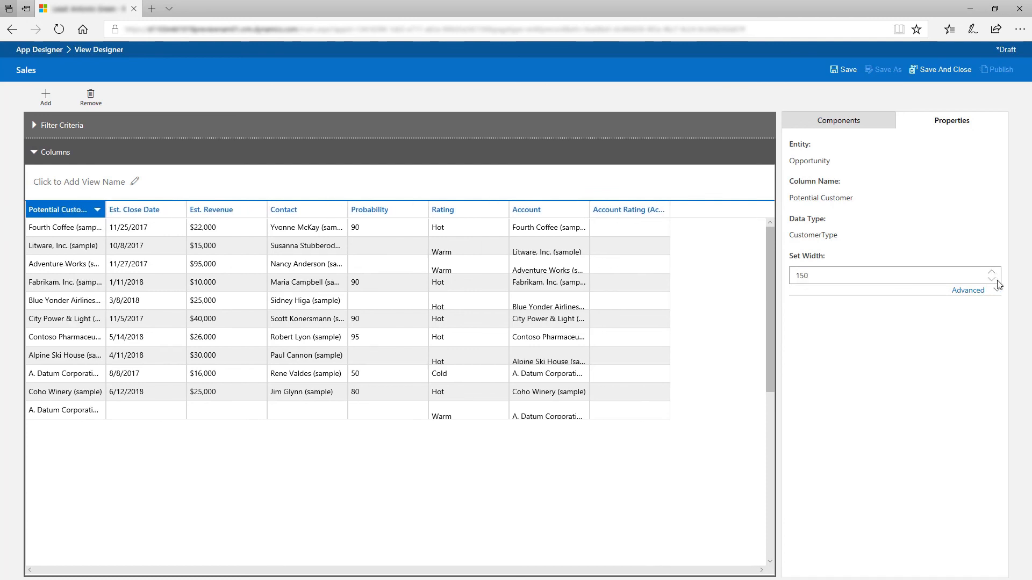